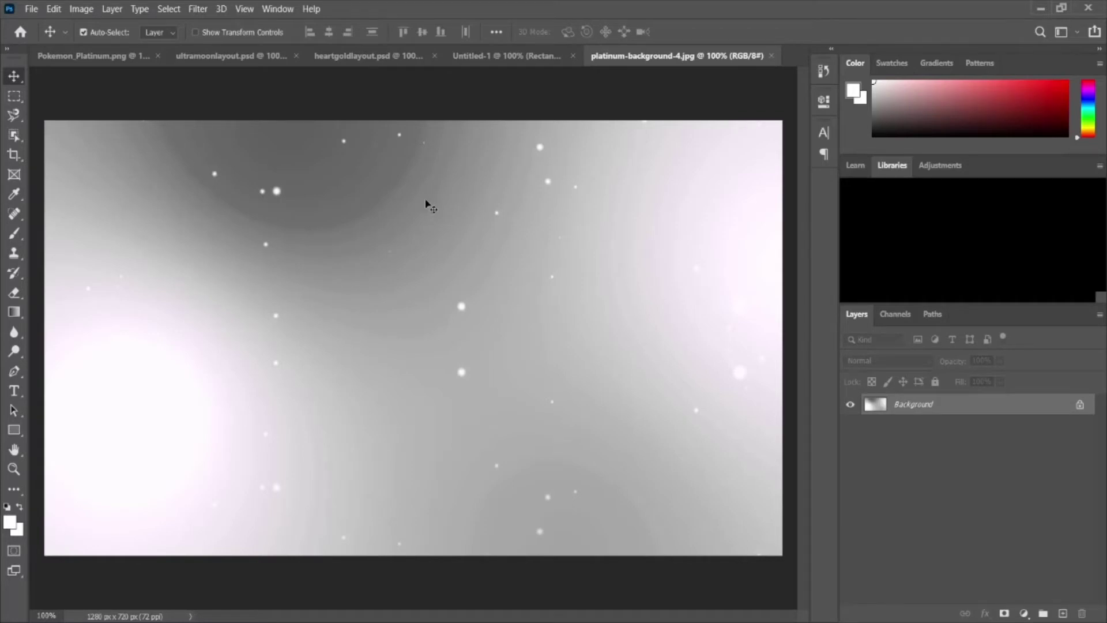
Step: Place the sparkly grey background into Untitled-1 as Layer 2, beneath the white Rectangle 1
{"action": "left_click_drag", "start_coordinate": [486, 56], "coordinate": [435, 342]}
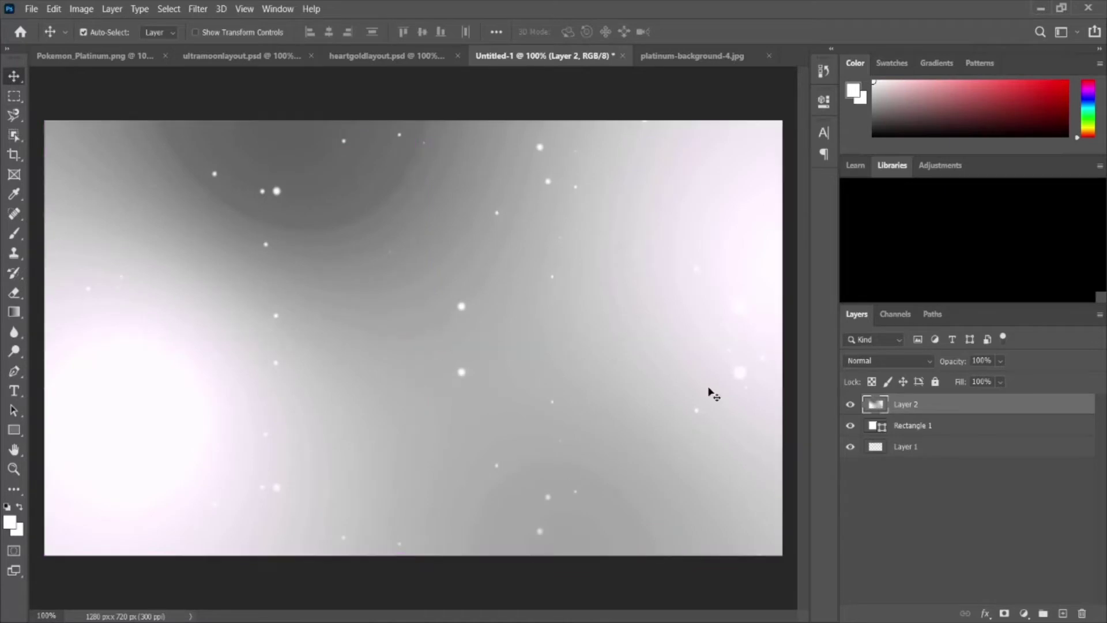
{"action": "left_click_drag", "start_coordinate": [947, 442], "coordinate": [938, 402]}
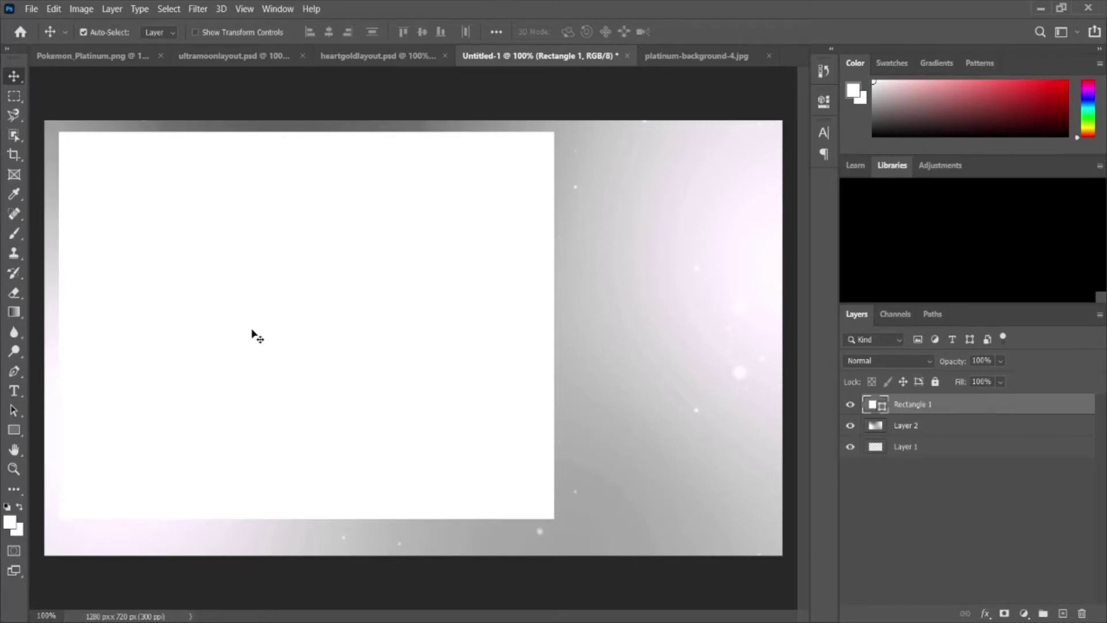
Step: Fill the 859 x 640 px rectangle with black, then bring up the heartgoldlayout.psd reference
{"action": "left_click", "coordinate": [14, 430]}
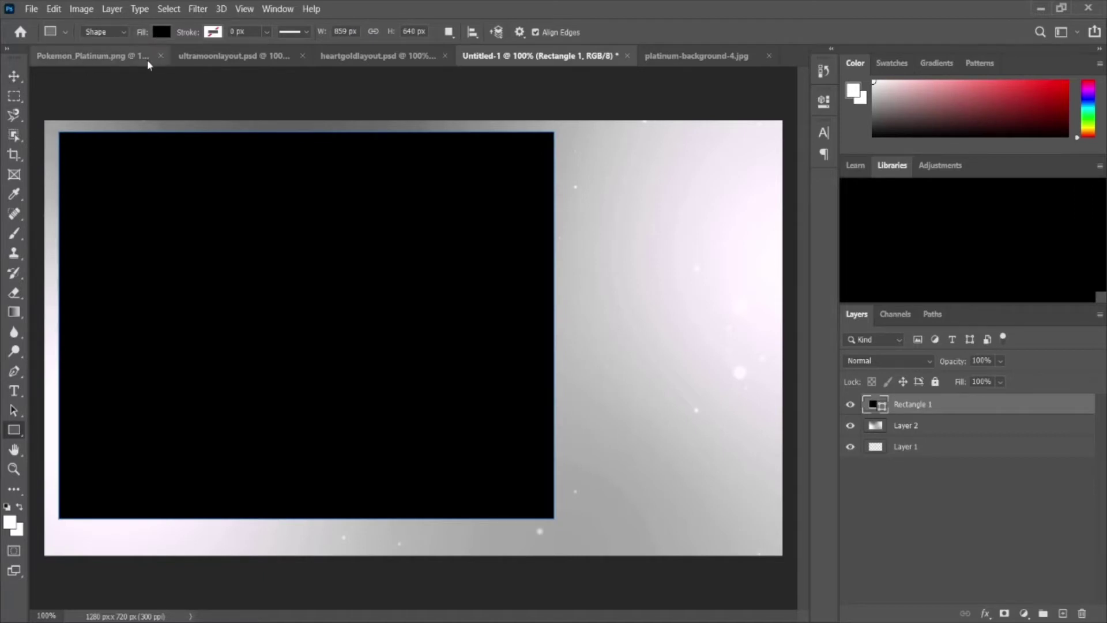
{"action": "key", "text": "v"}
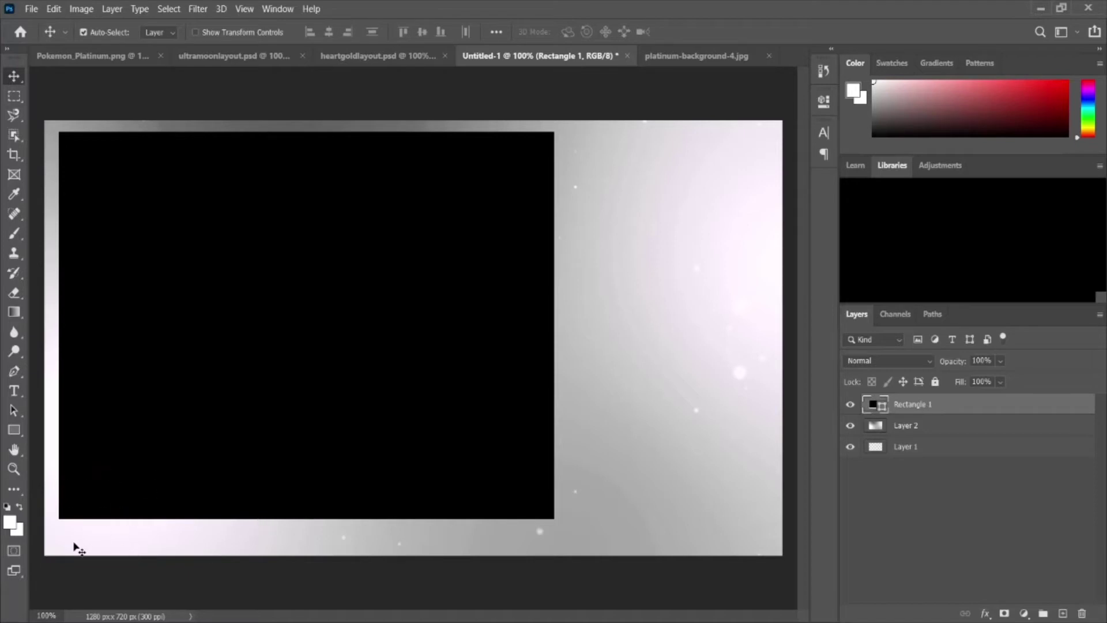
{"action": "left_click", "coordinate": [393, 58]}
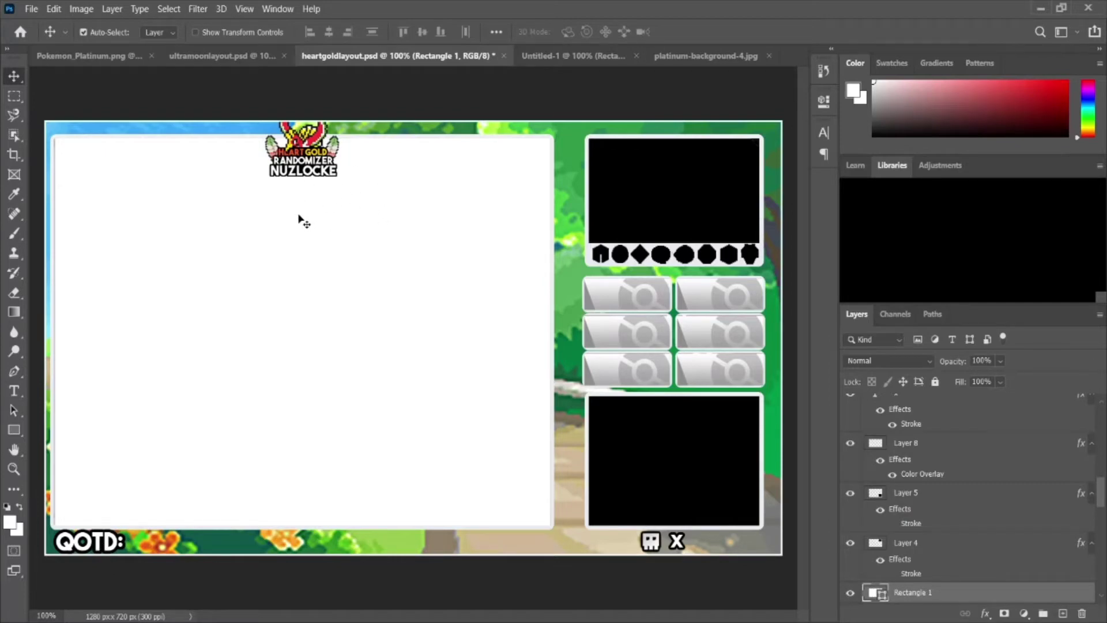
Step: Delete the white rectangle from heartgoldlayout.psd and nudge the black box a few pixels left
{"action": "key", "text": "Delete"}
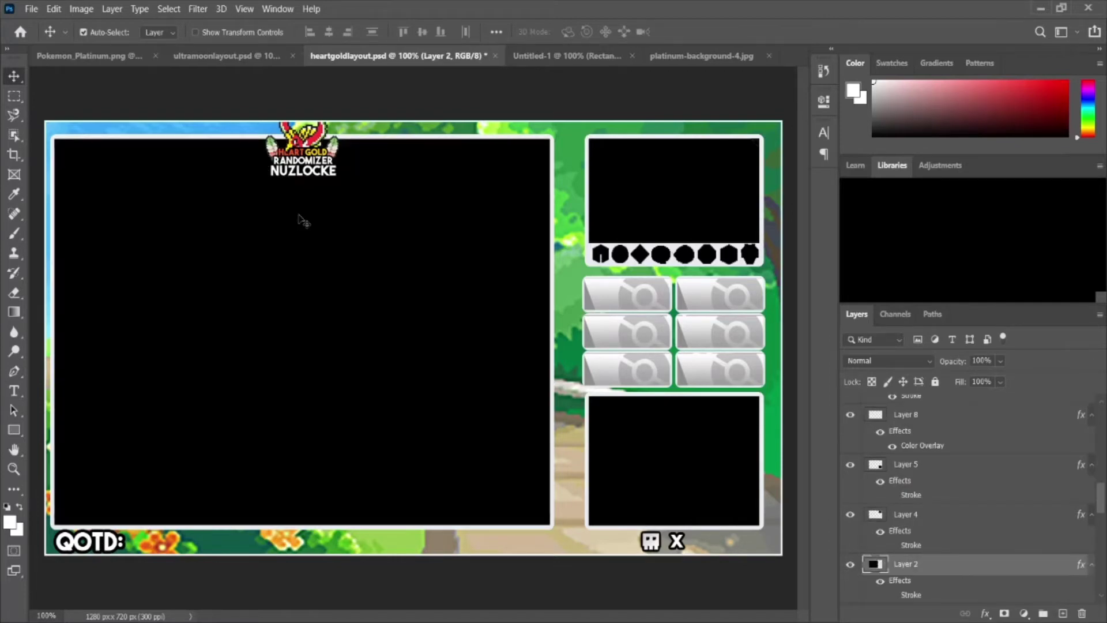
{"action": "left_click", "coordinate": [538, 57]}
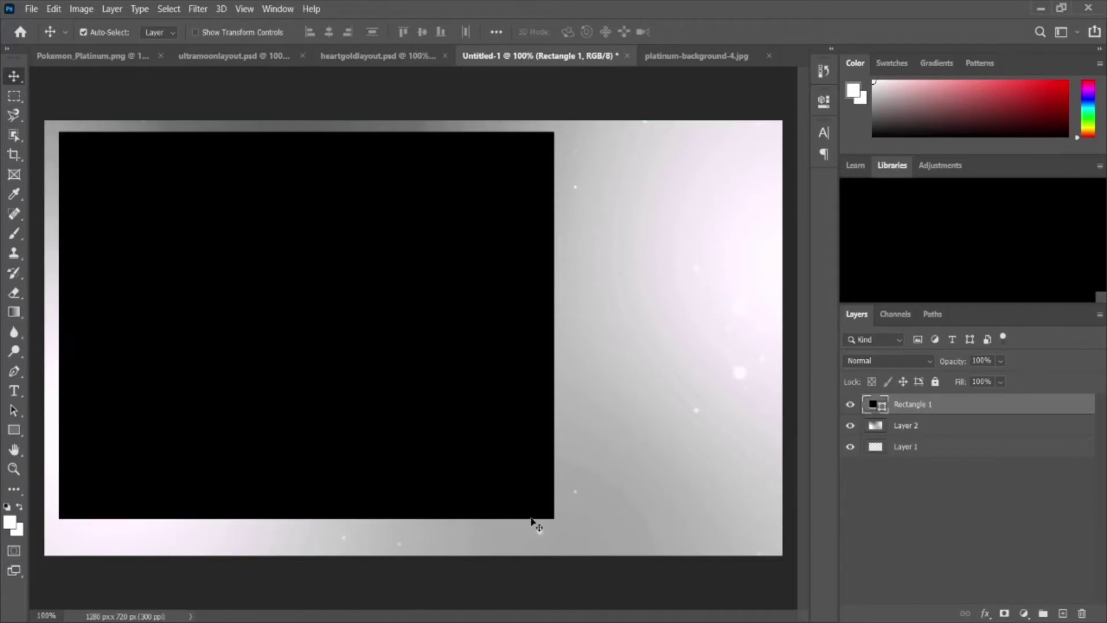
{"action": "left_click", "coordinate": [403, 58]}
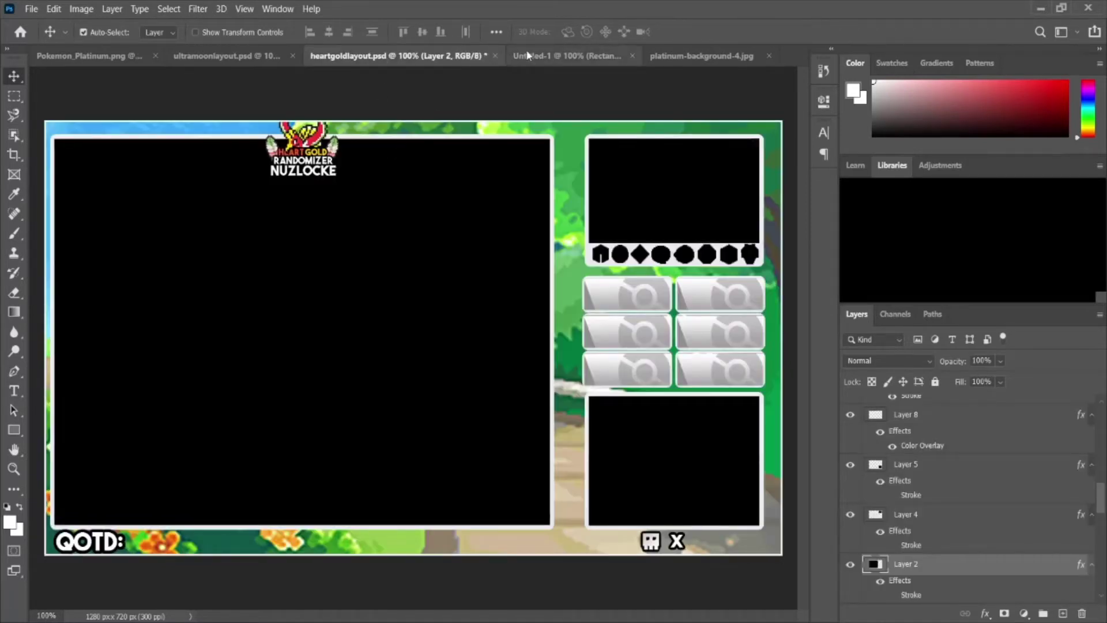
{"action": "left_click", "coordinate": [562, 55]}
{"action": "key", "text": "Left"}
{"action": "key", "text": "Left"}
{"action": "key", "text": "Left"}
{"action": "key", "text": "Left"}
{"action": "key", "text": "Left"}
{"action": "key", "text": "Left"}
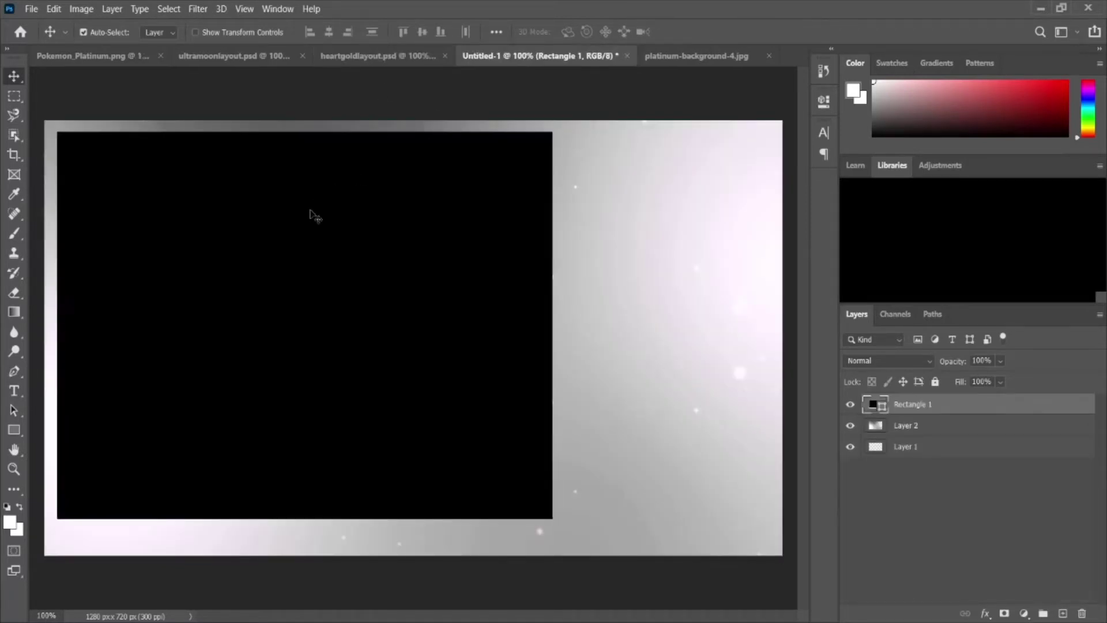
{"action": "left_click", "coordinate": [372, 60]}
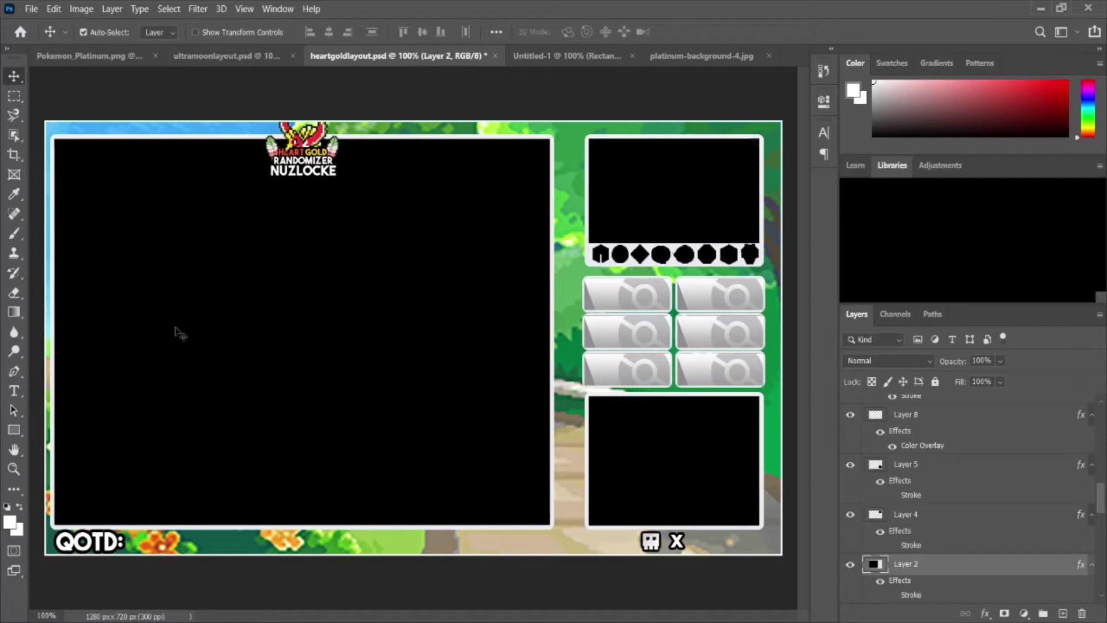
Step: Bring the rounded silver gradient panel from heartgoldlayout.psd into the Untitled-1 overlay
{"action": "left_click", "coordinate": [16, 430]}
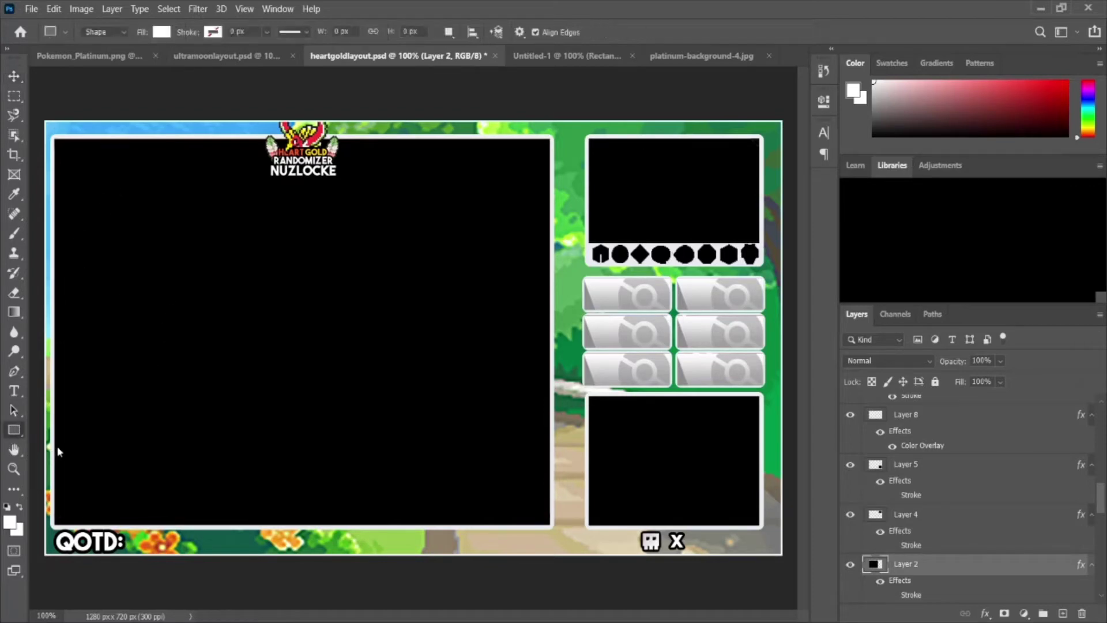
{"action": "key", "text": "shift+u"}
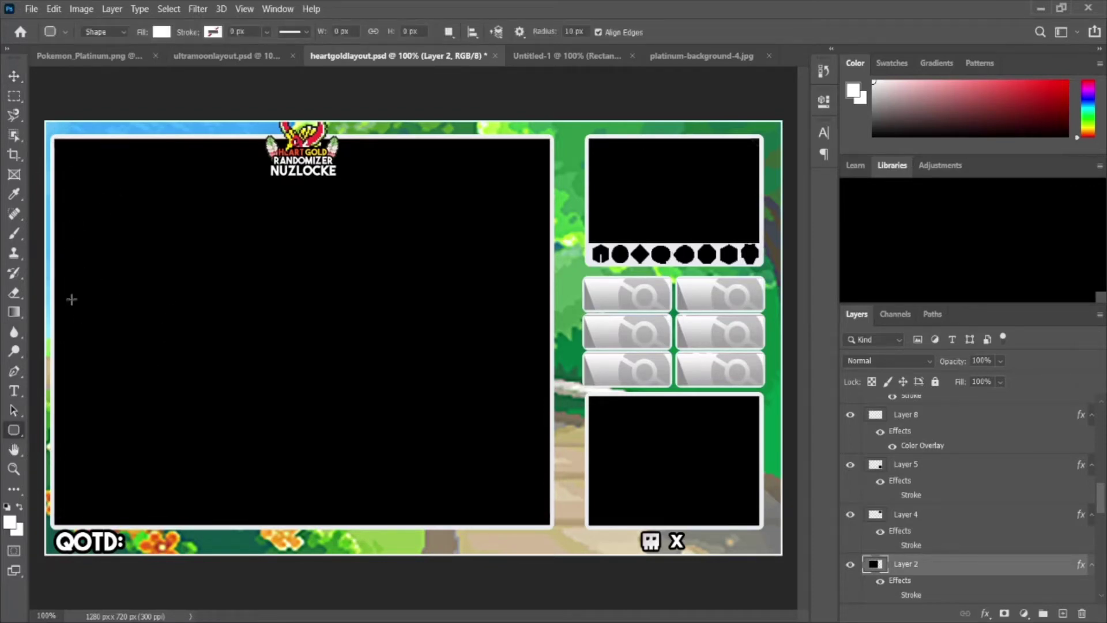
{"action": "key", "text": "shift+u"}
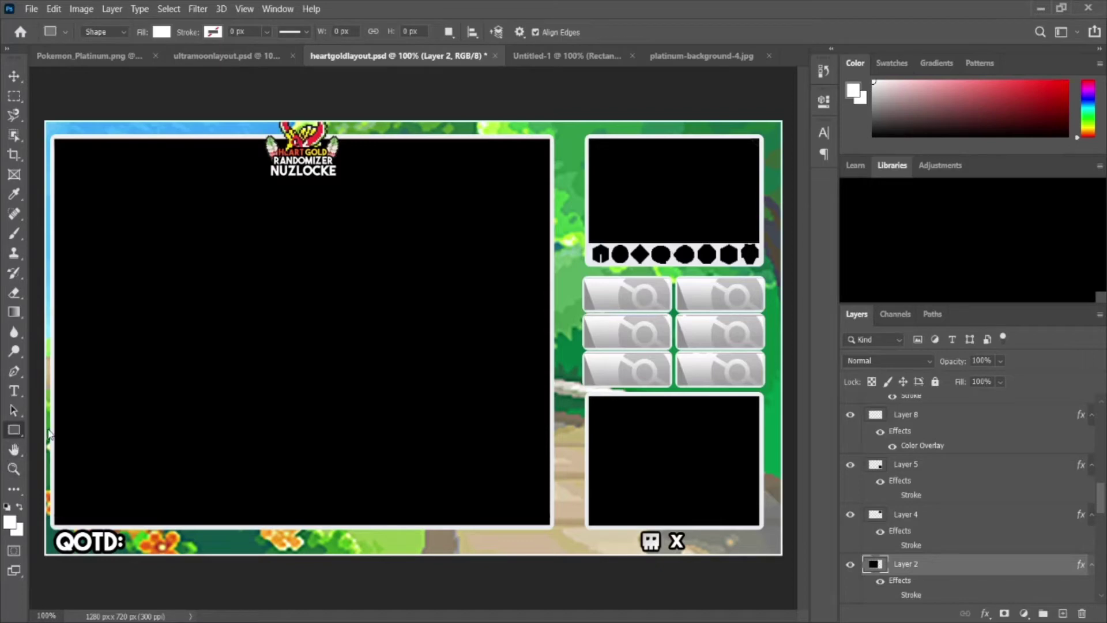
{"action": "left_click", "coordinate": [13, 76]}
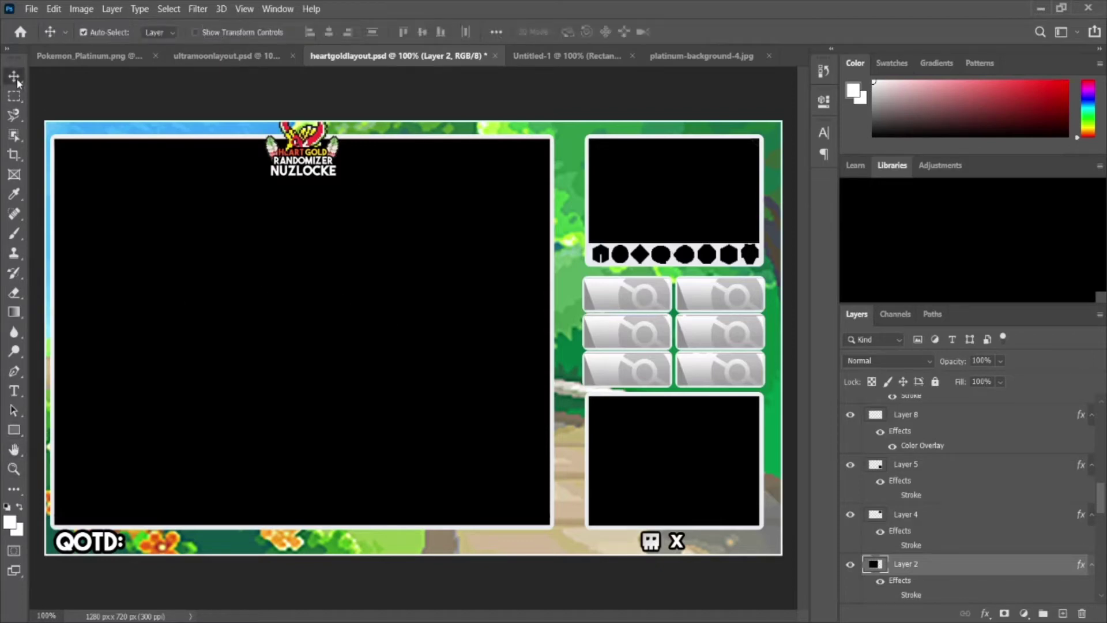
{"action": "left_click_drag", "start_coordinate": [64, 141], "coordinate": [301, 374]}
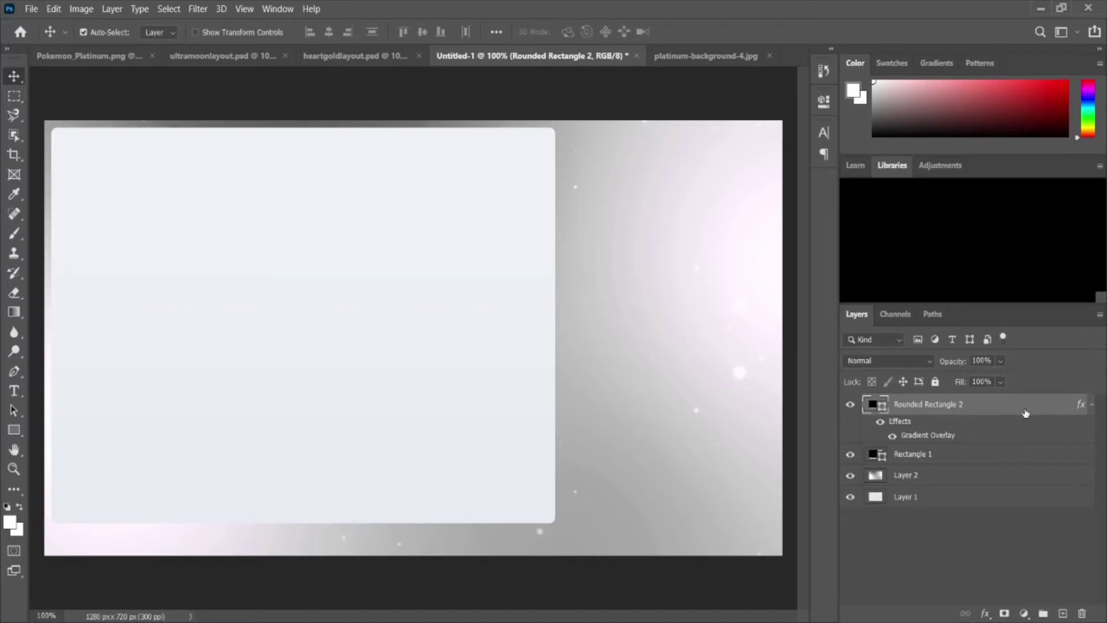
Step: Move Rounded Rectangle 2 below Rectangle 1 so the pale panel frames the black box
{"action": "left_click_drag", "start_coordinate": [1025, 413], "coordinate": [1008, 467]}
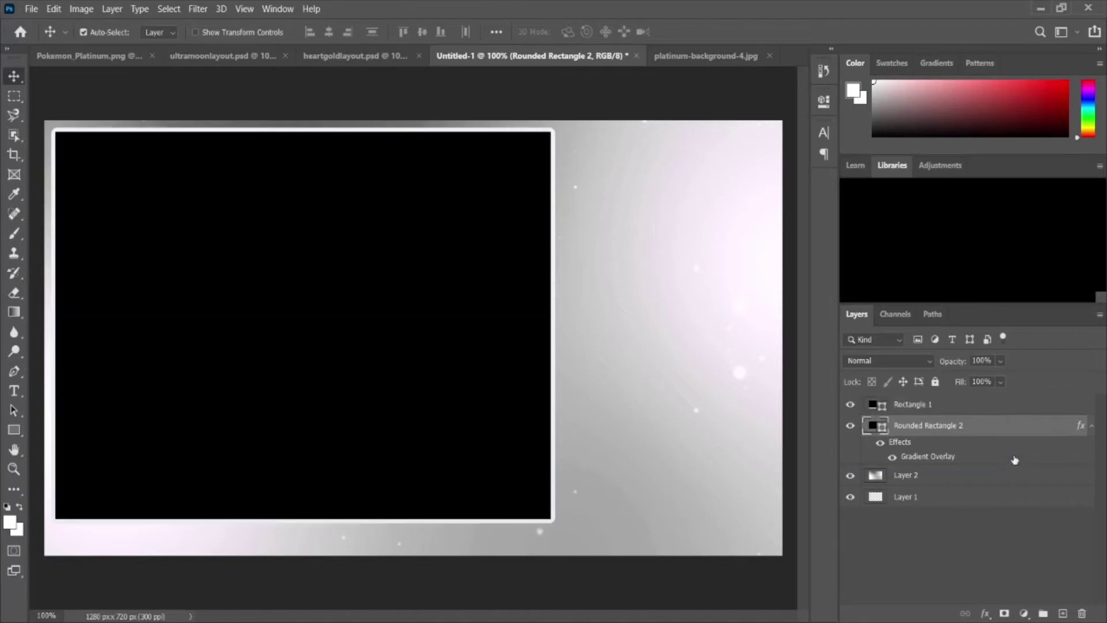
Step: Give Rounded Rectangle 2 a drop shadow with 67% opacity, 29% spread and 0 px size
{"action": "double_click", "coordinate": [1015, 423]}
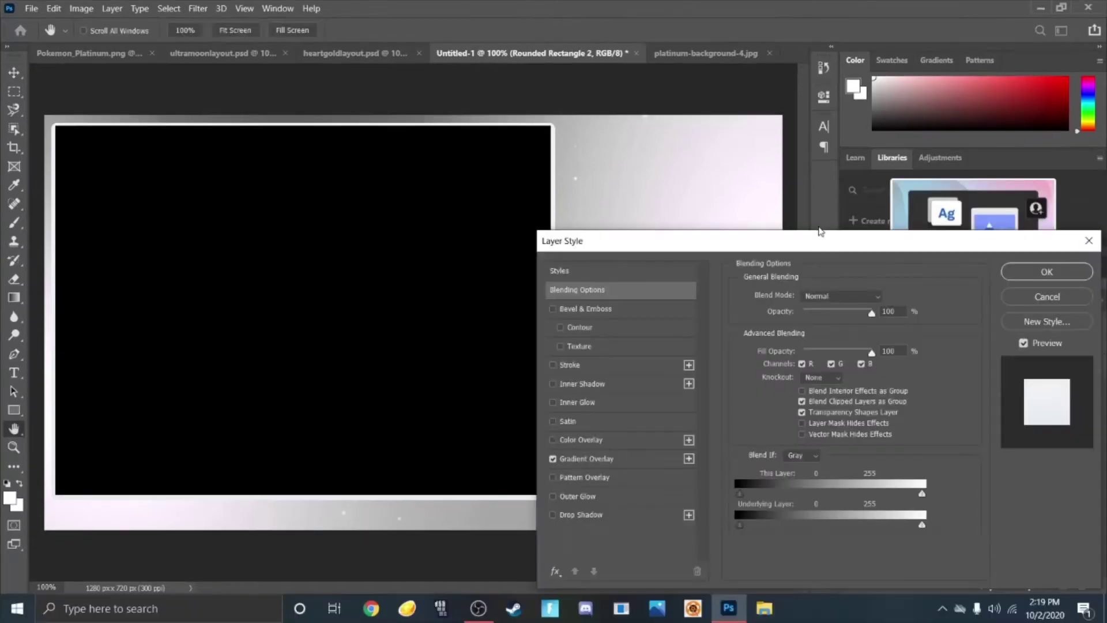
{"action": "left_click", "coordinate": [478, 609]}
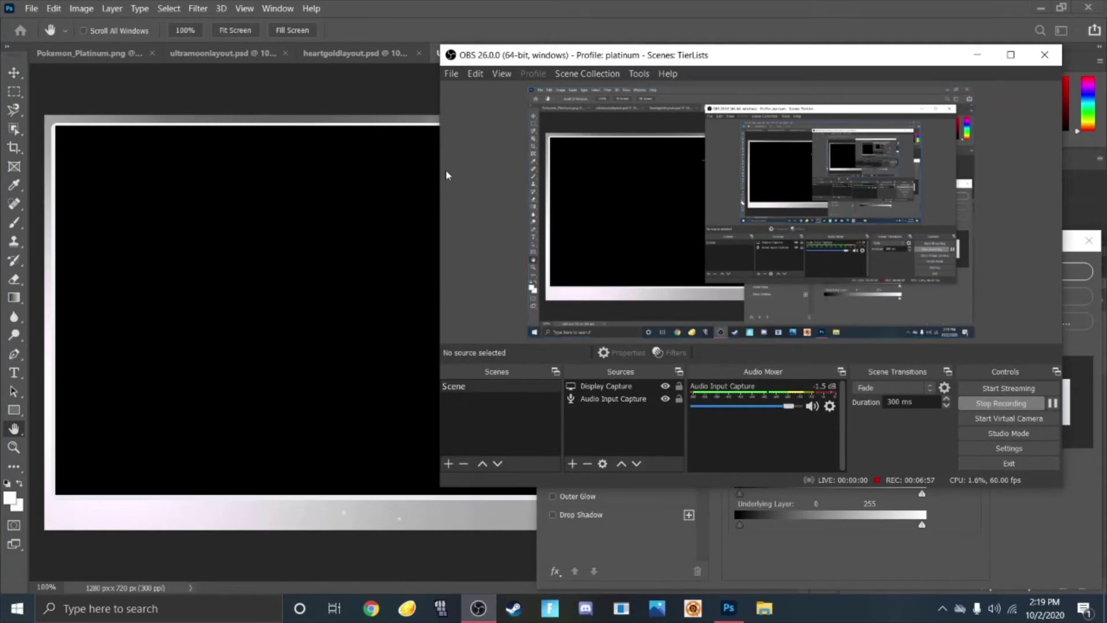
{"action": "left_click", "coordinate": [790, 532]}
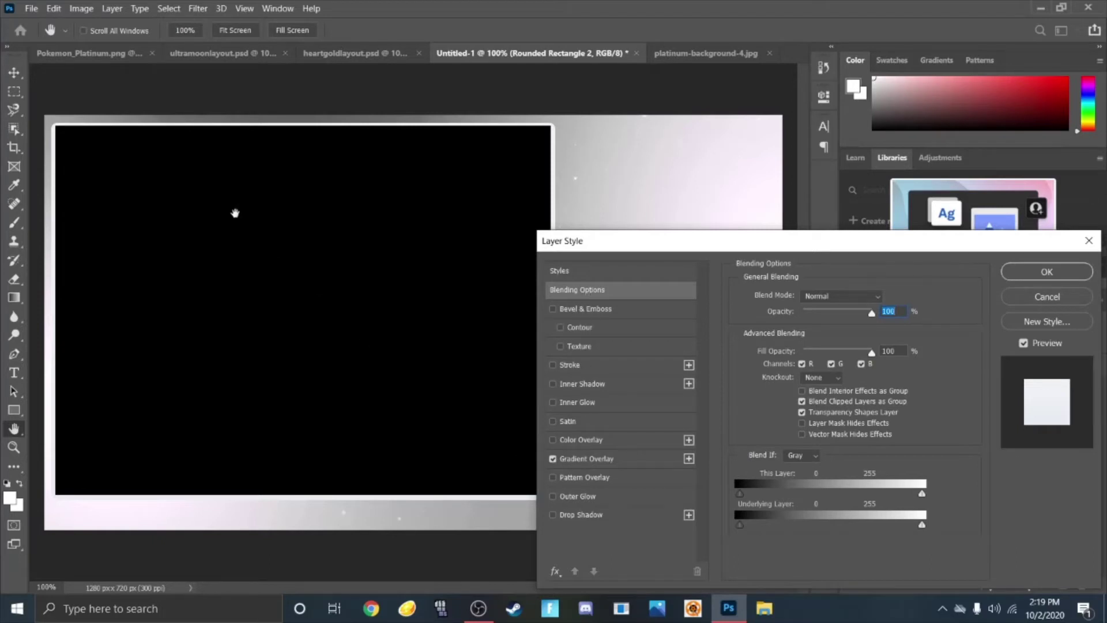
{"action": "left_click", "coordinate": [600, 515]}
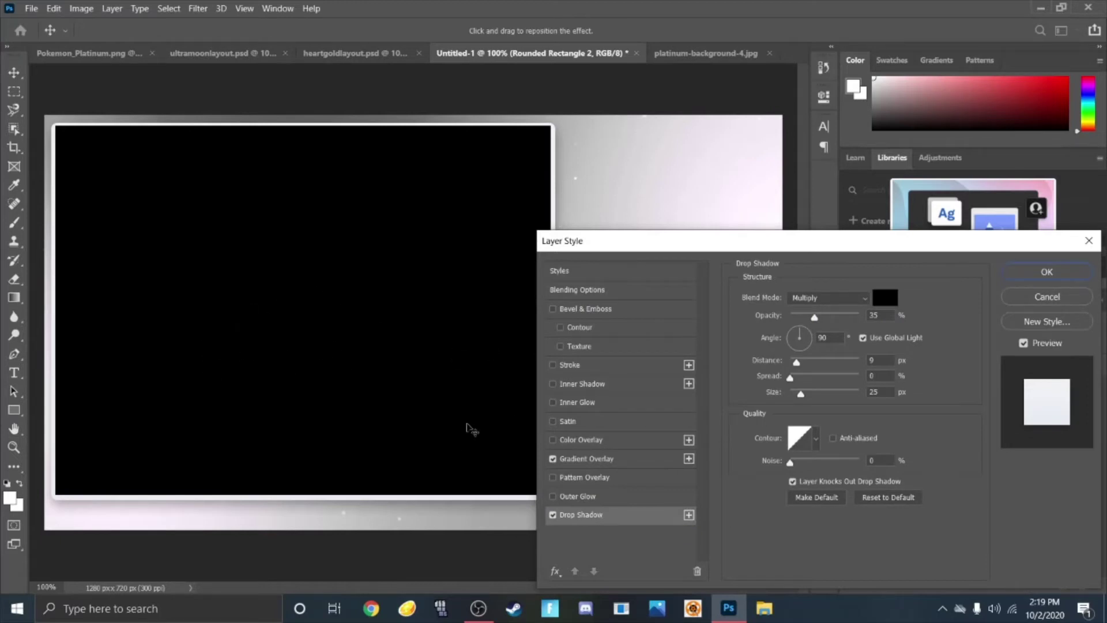
{"action": "left_click_drag", "start_coordinate": [815, 316], "coordinate": [888, 310]}
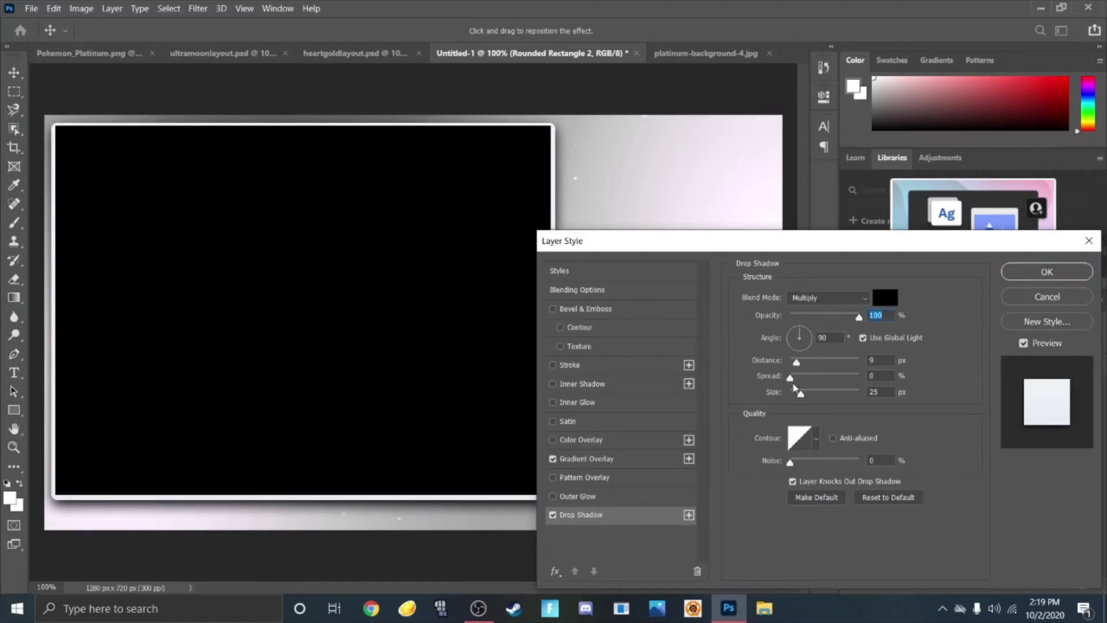
{"action": "mouse_move", "coordinate": [791, 381]}
{"action": "left_mouse_down"}
{"action": "mouse_move", "coordinate": [873, 374]}
{"action": "mouse_move", "coordinate": [807, 375]}
{"action": "mouse_move", "coordinate": [811, 393]}
{"action": "mouse_move", "coordinate": [822, 393]}
{"action": "mouse_move", "coordinate": [809, 379]}
{"action": "mouse_move", "coordinate": [799, 378]}
{"action": "mouse_move", "coordinate": [808, 394]}
{"action": "mouse_move", "coordinate": [785, 390]}
{"action": "mouse_move", "coordinate": [824, 379]}
{"action": "mouse_move", "coordinate": [797, 394]}
{"action": "mouse_move", "coordinate": [813, 383]}
{"action": "left_mouse_up"}
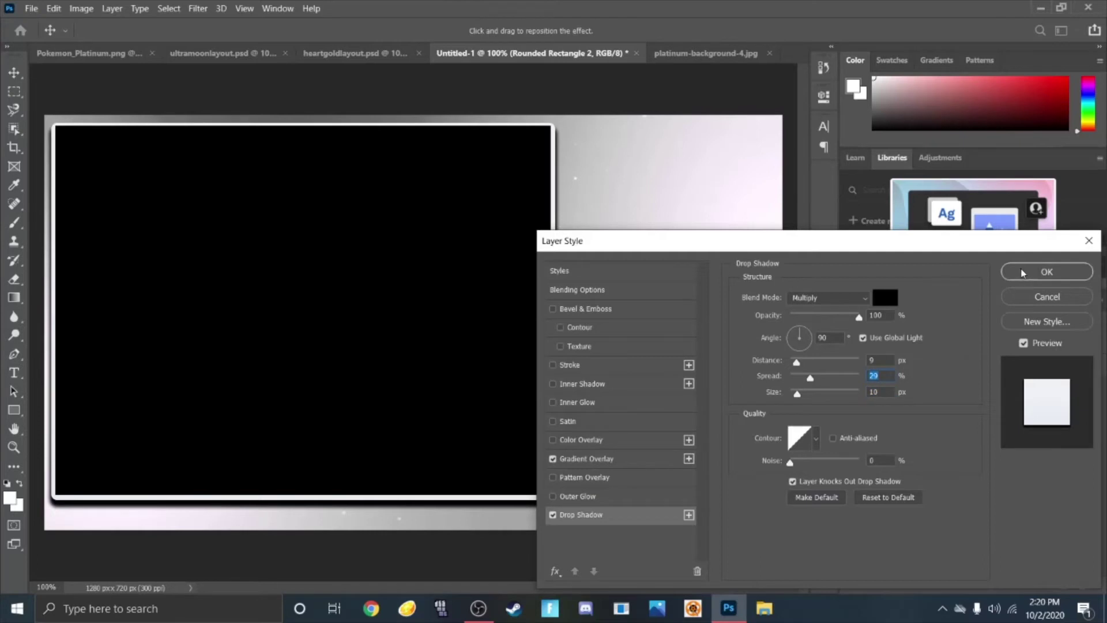
{"action": "left_click_drag", "start_coordinate": [797, 397], "coordinate": [798, 402]}
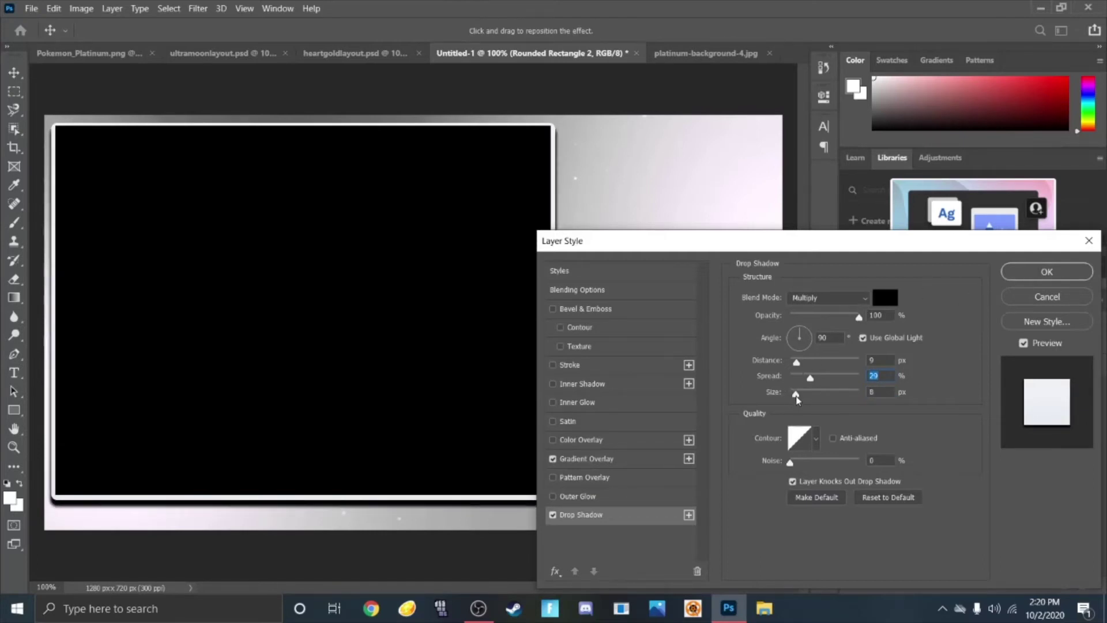
{"action": "left_click_drag", "start_coordinate": [860, 318], "coordinate": [836, 318]}
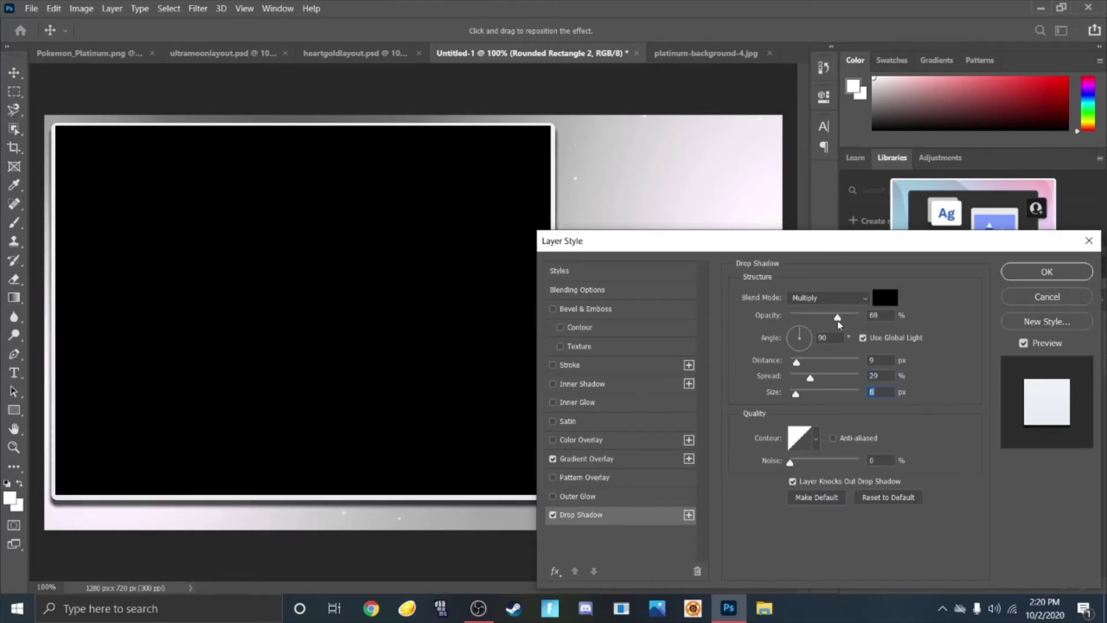
{"action": "left_click", "coordinate": [1009, 272]}
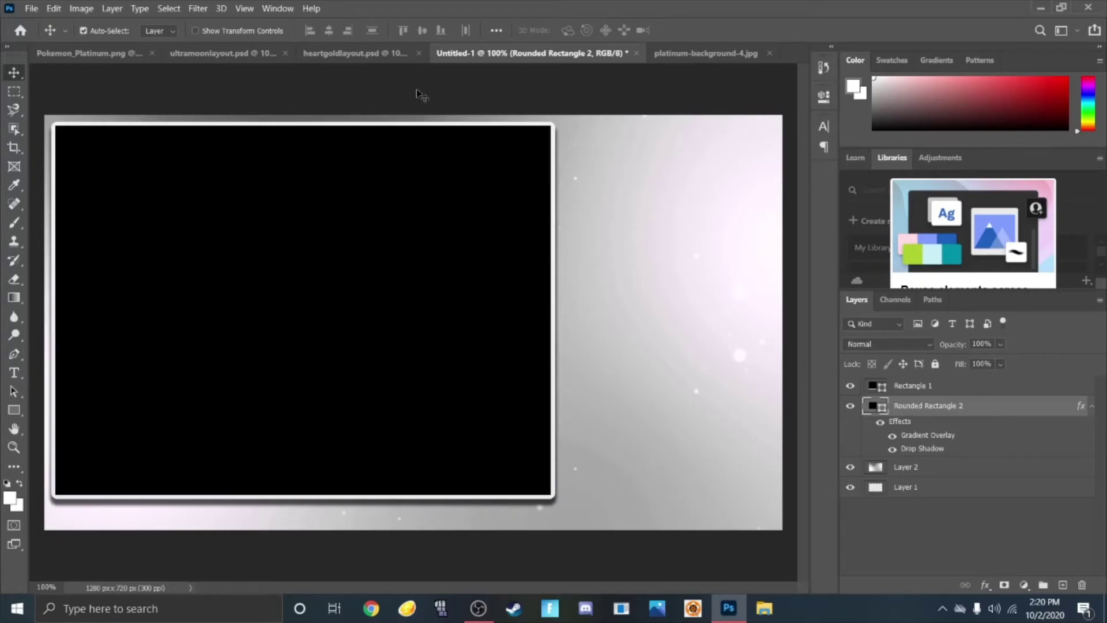
Step: Copy the top-right black box into Untitled-1 and put Rounded Rectangle 2 copy beneath Layer 3
{"action": "left_click", "coordinate": [329, 53]}
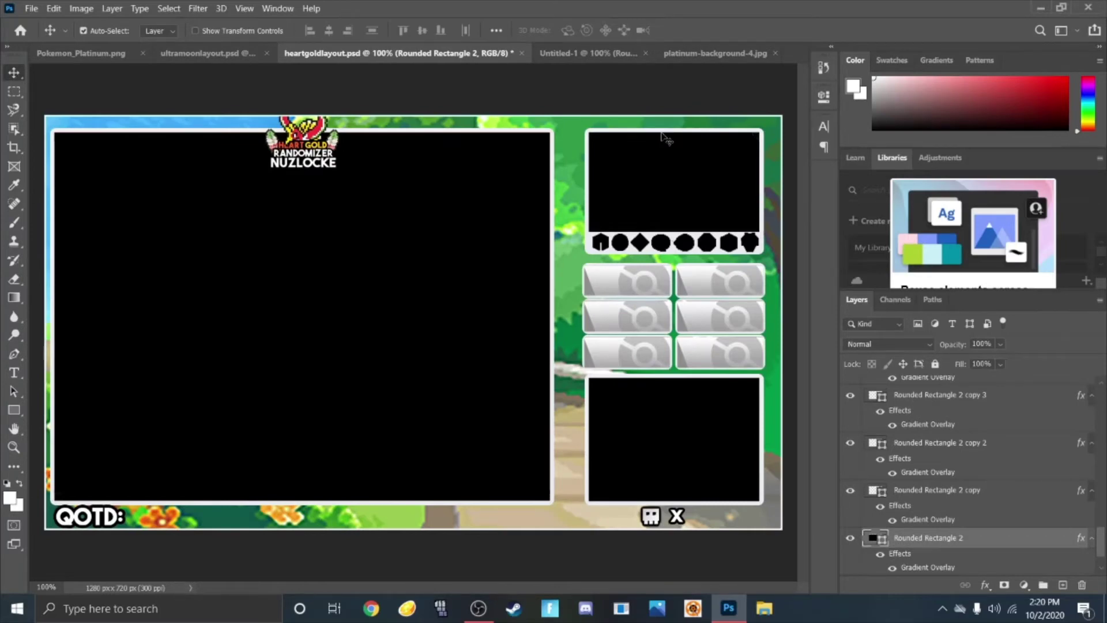
{"action": "left_click_drag", "start_coordinate": [598, 98], "coordinate": [681, 186]}
{"action": "left_click", "coordinate": [402, 63]}
{"action": "left_click_drag", "start_coordinate": [603, 163], "coordinate": [613, 137]}
{"action": "key", "text": "ctrl+z"}
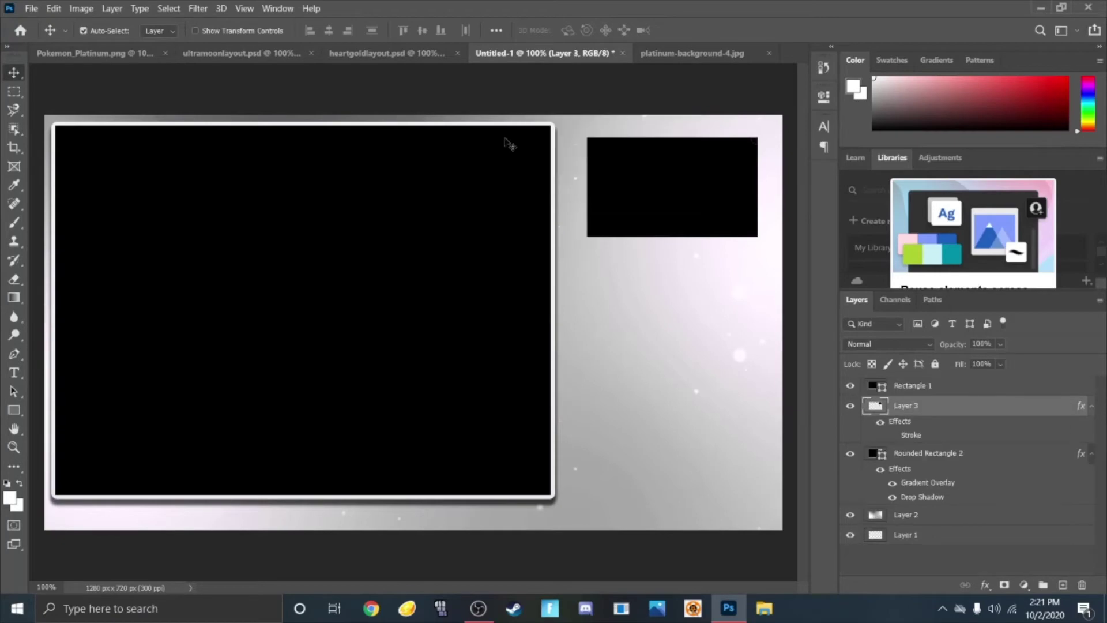
{"action": "left_click", "coordinate": [401, 52]}
{"action": "left_click_drag", "start_coordinate": [600, 136], "coordinate": [663, 196]}
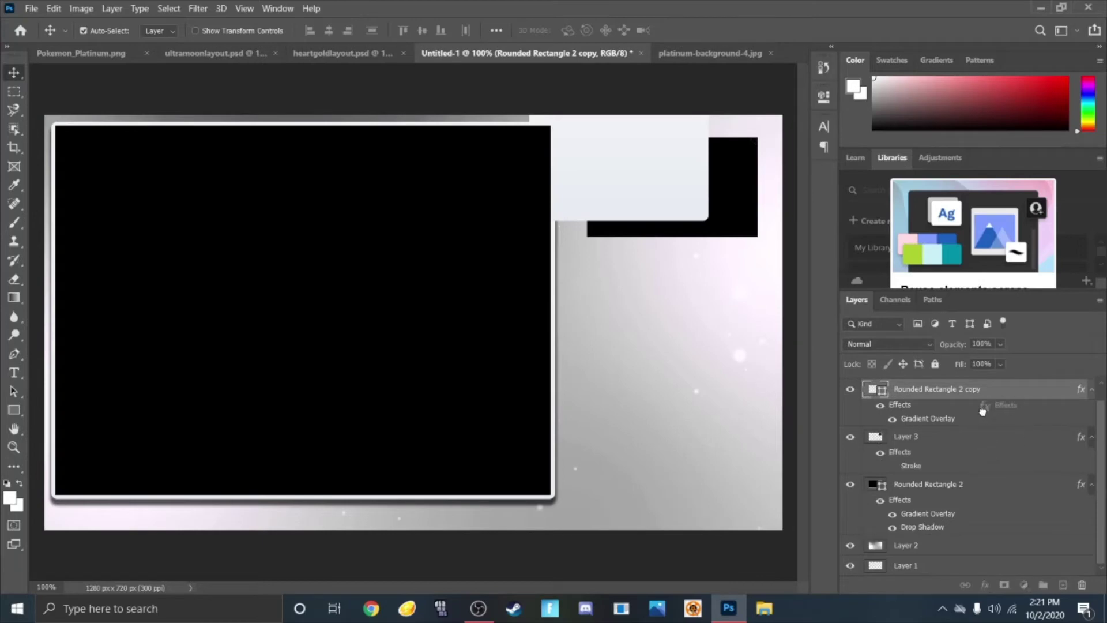
{"action": "left_click_drag", "start_coordinate": [1014, 397], "coordinate": [1028, 460]}
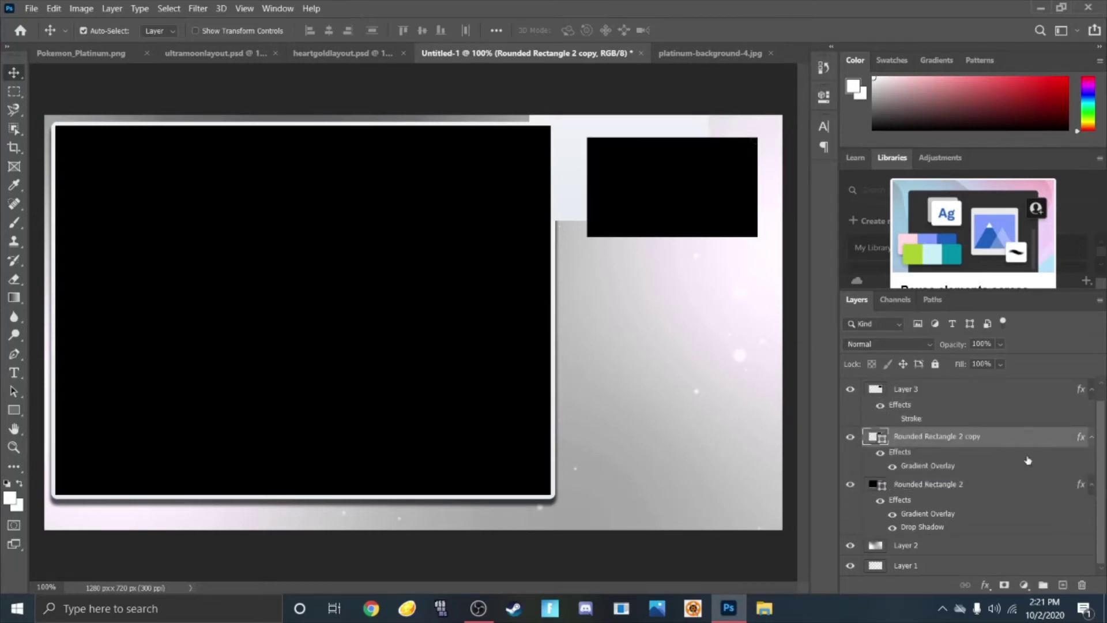
Step: Position the panel copy behind the small black box, level with the large box's top edge
{"action": "left_click_drag", "start_coordinate": [681, 130], "coordinate": [704, 169]}
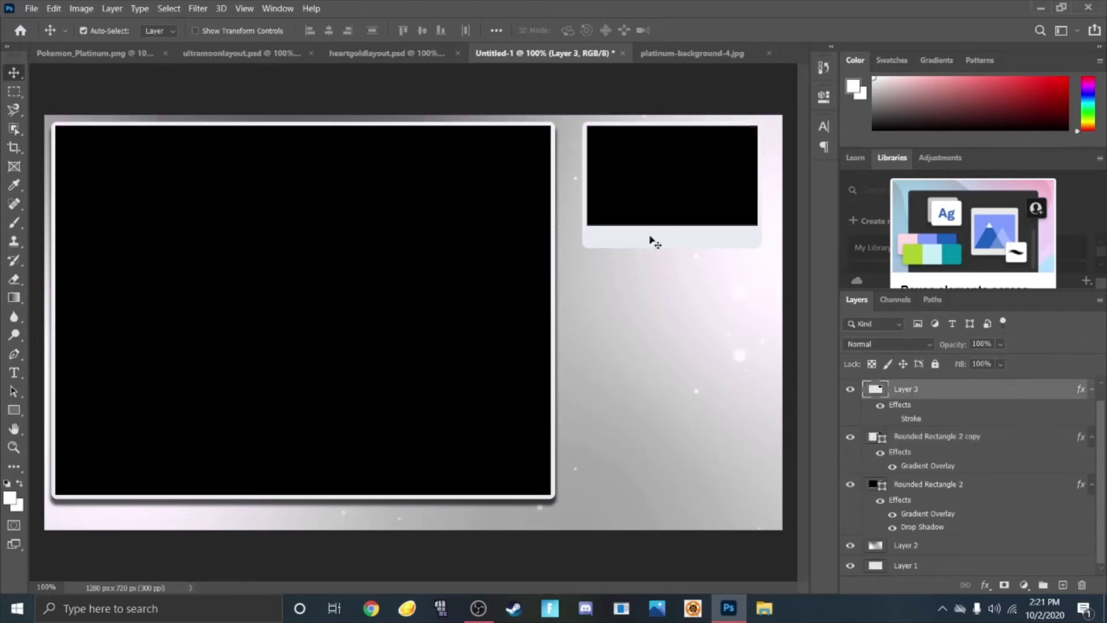
{"action": "left_click_drag", "start_coordinate": [669, 198], "coordinate": [667, 199]}
{"action": "key", "text": "Right"}
{"action": "key", "text": "Right"}
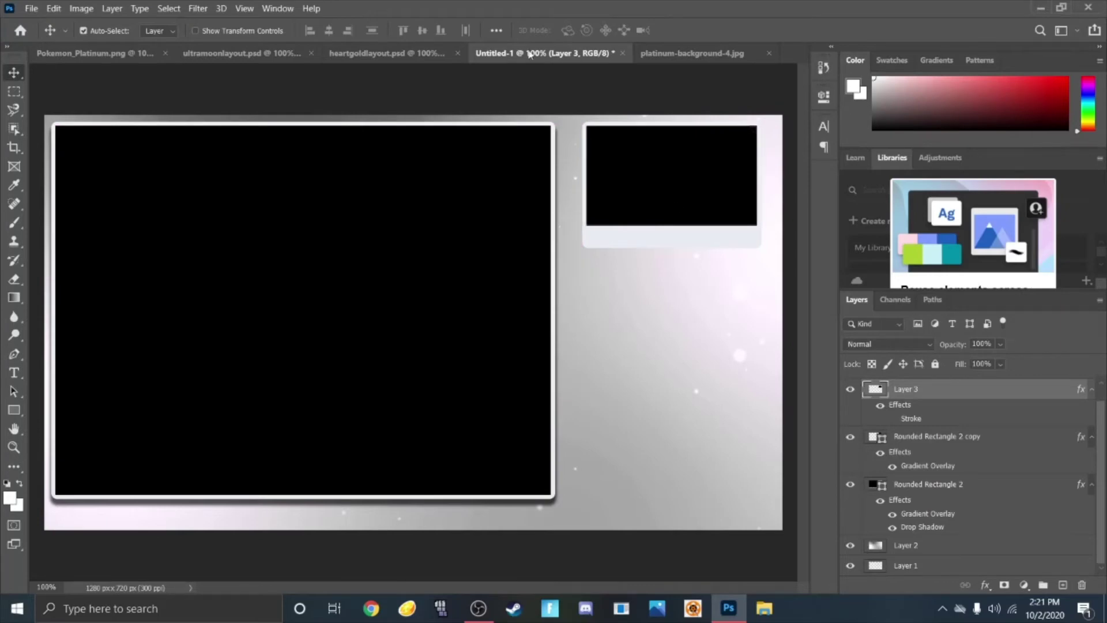
{"action": "left_click", "coordinate": [378, 53]}
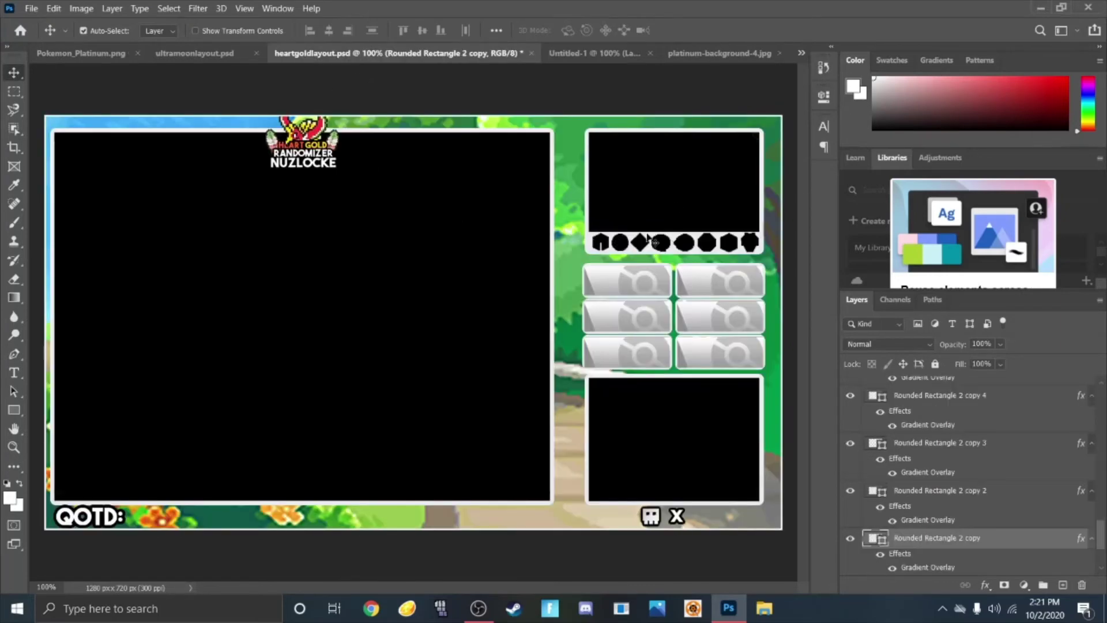
{"action": "left_click", "coordinate": [622, 54]}
{"action": "left_click", "coordinate": [657, 238]}
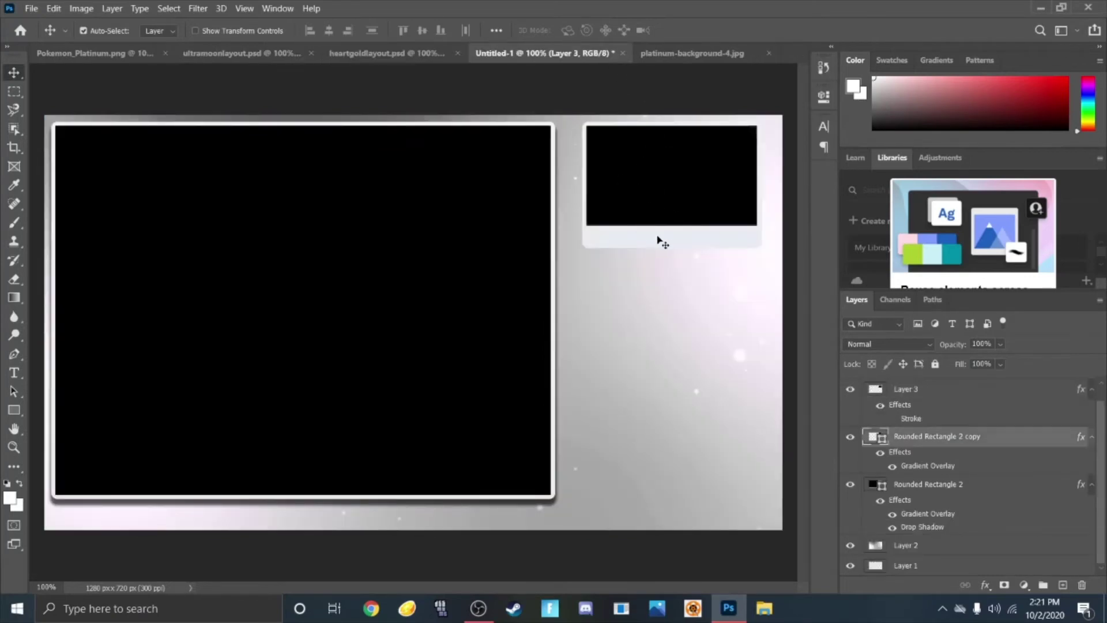
Step: Add a drop shadow to Rounded Rectangle 2 copy and bring in a third black box at lower right
{"action": "double_click", "coordinate": [1030, 437]}
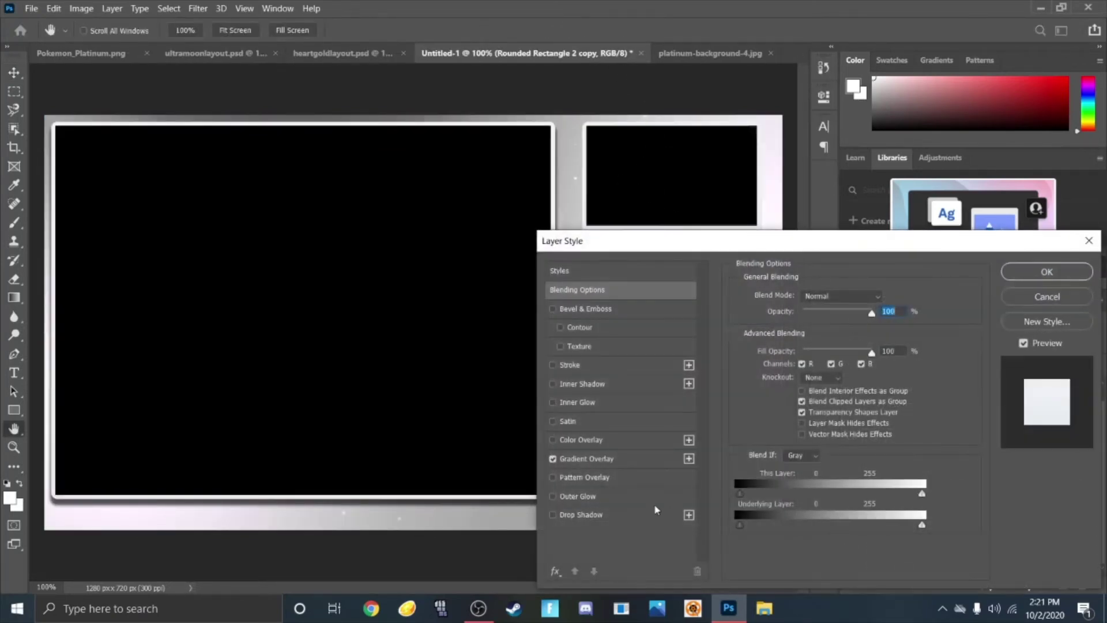
{"action": "left_click", "coordinate": [609, 514]}
{"action": "left_click_drag", "start_coordinate": [655, 258], "coordinate": [617, 367]}
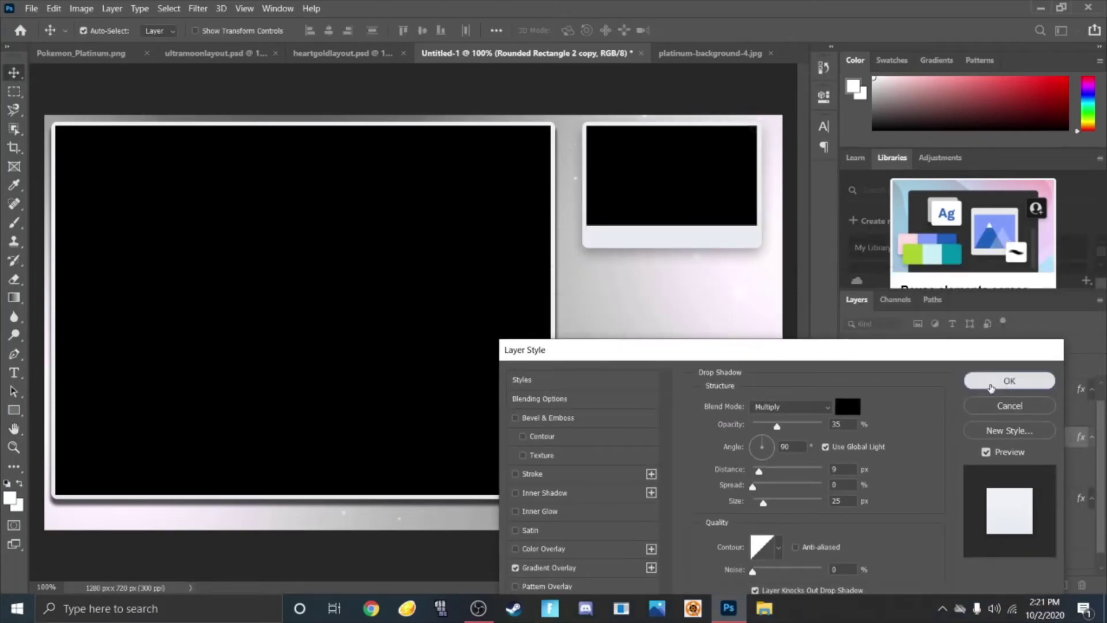
{"action": "left_click", "coordinate": [1009, 381]}
{"action": "left_click_drag", "start_coordinate": [455, 78], "coordinate": [681, 417]}
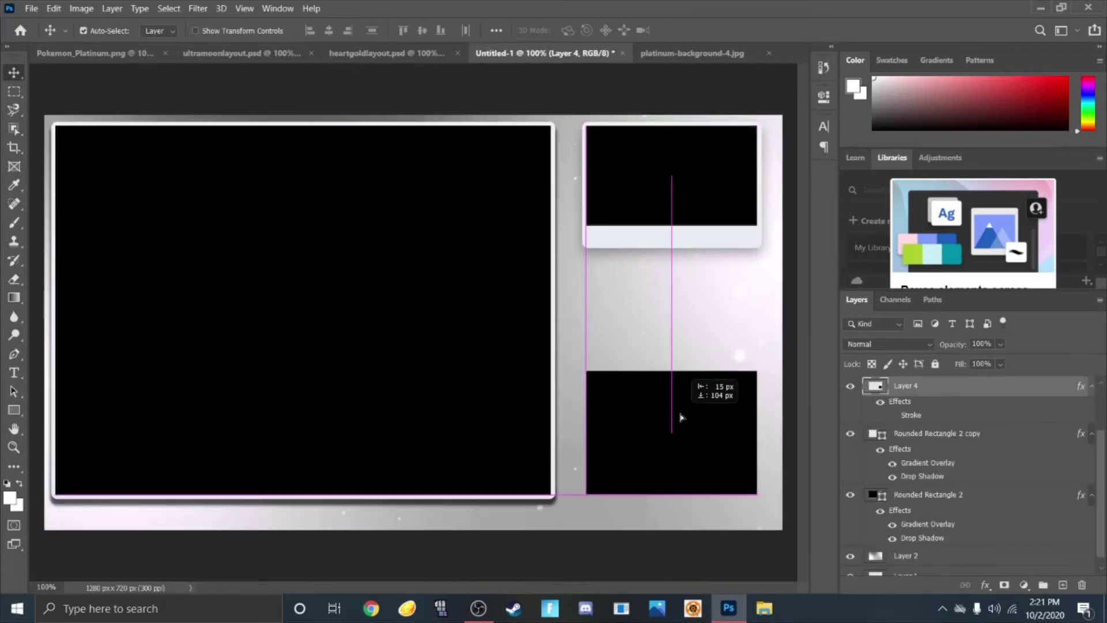